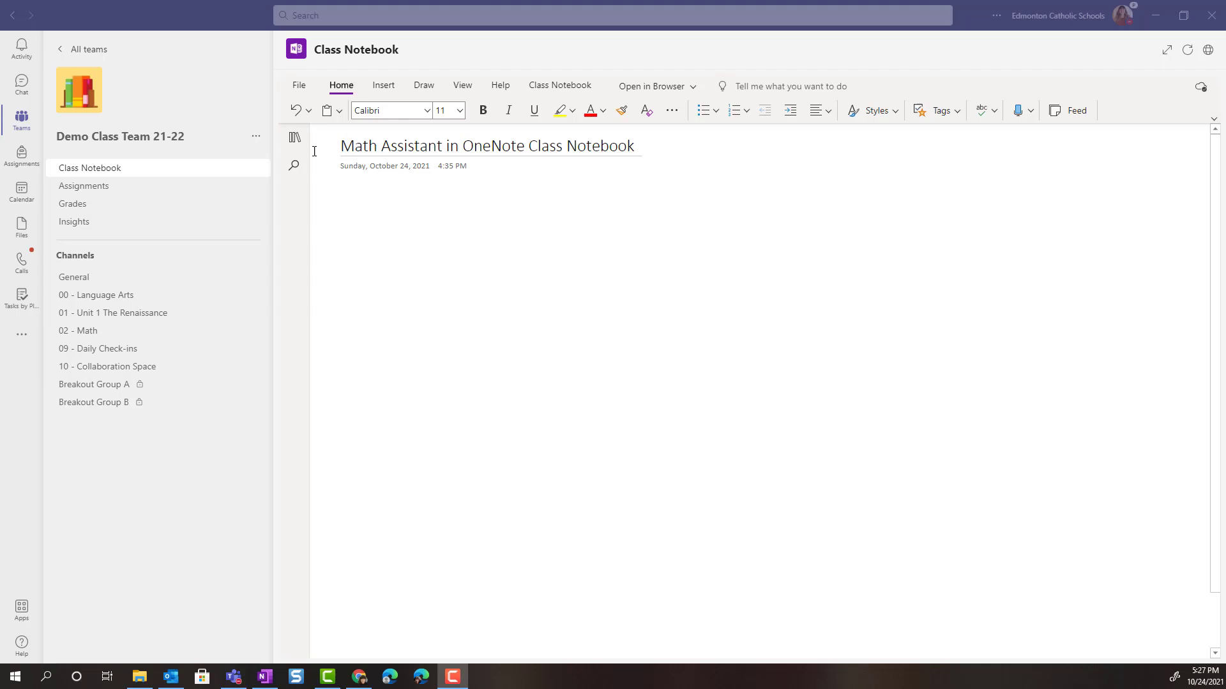
Toggle the notebook pane closed and bring up the Draw tab's drawing and math tools.
{"action": "left_click", "coordinate": [294, 137]}
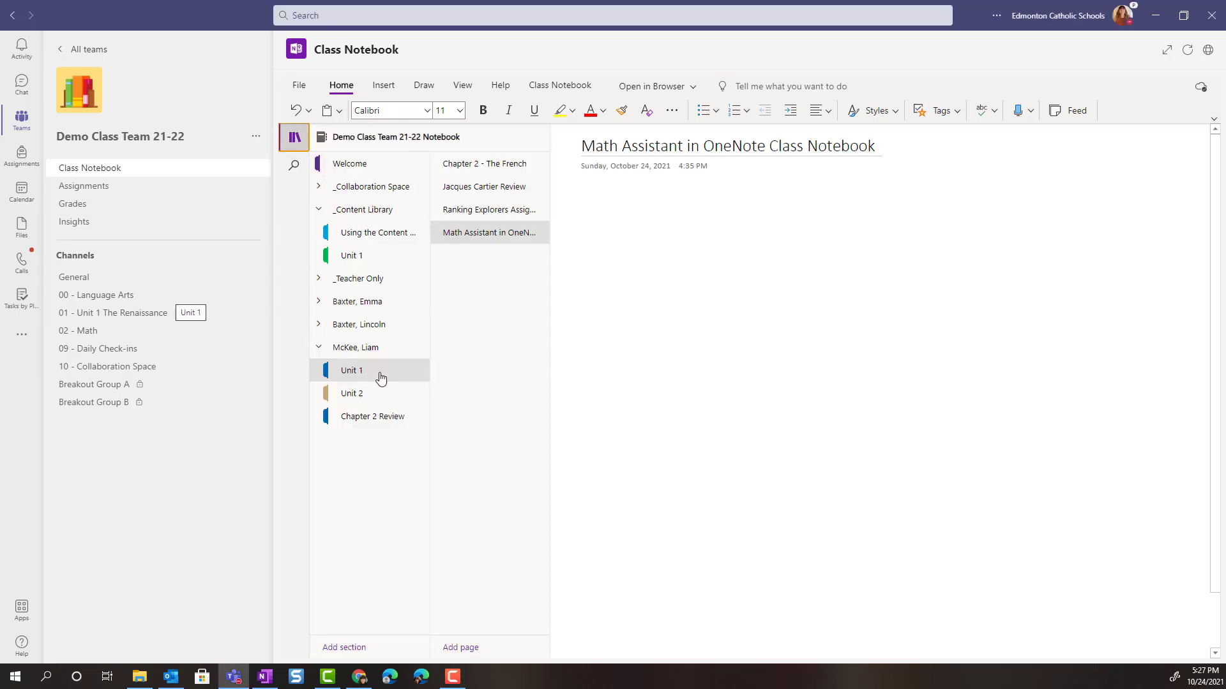
{"action": "left_click", "coordinate": [566, 196]}
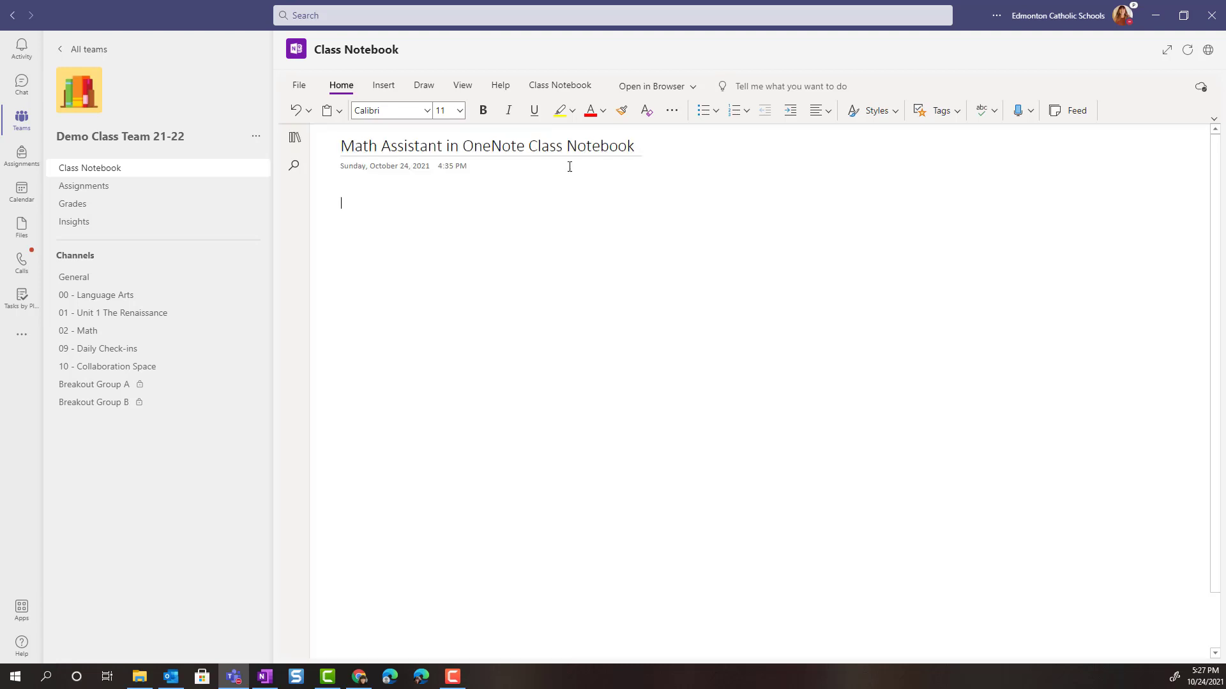
{"action": "left_click", "coordinate": [383, 88]}
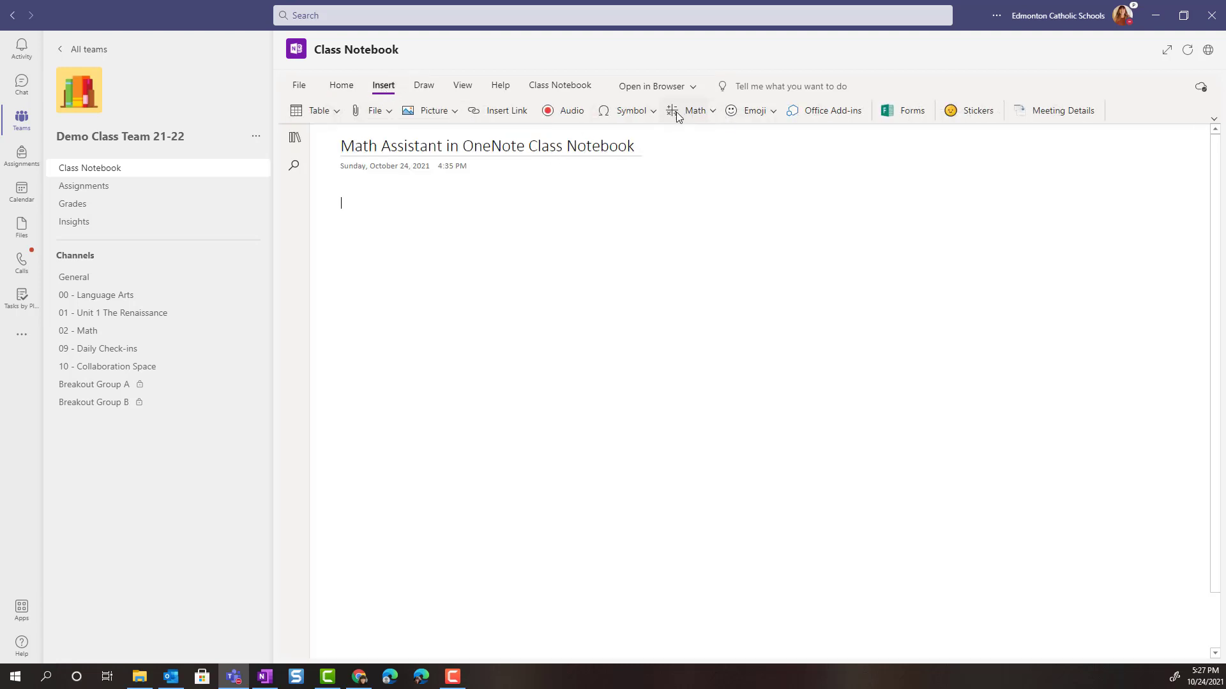
{"action": "left_click", "coordinate": [424, 88]}
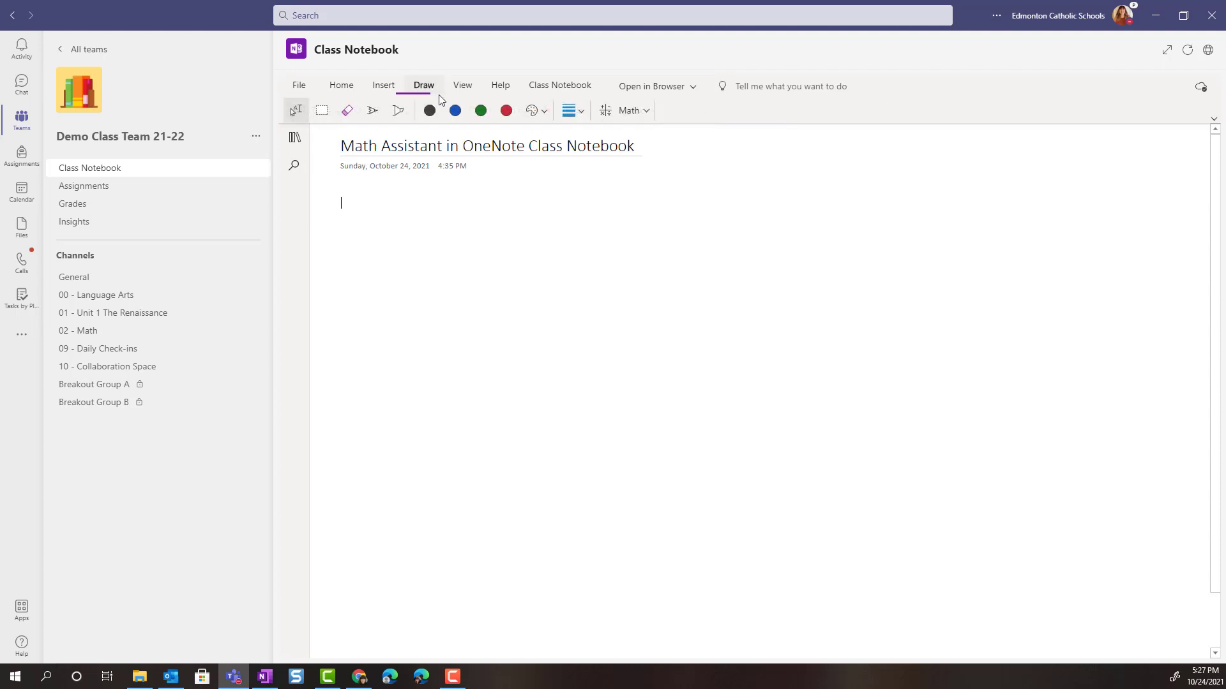
Type 2x + 5 = 25 on the page and load the selected equation into the Math pane.
{"action": "left_click", "coordinate": [614, 113]}
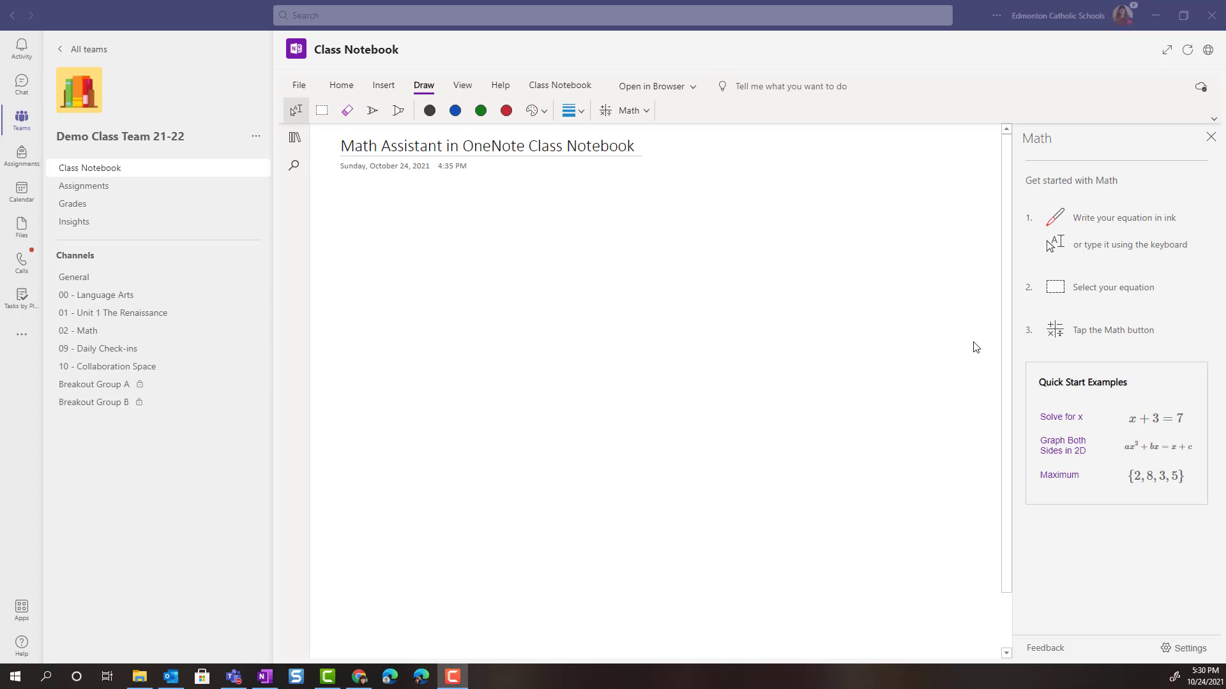
{"action": "left_click", "coordinate": [344, 203]}
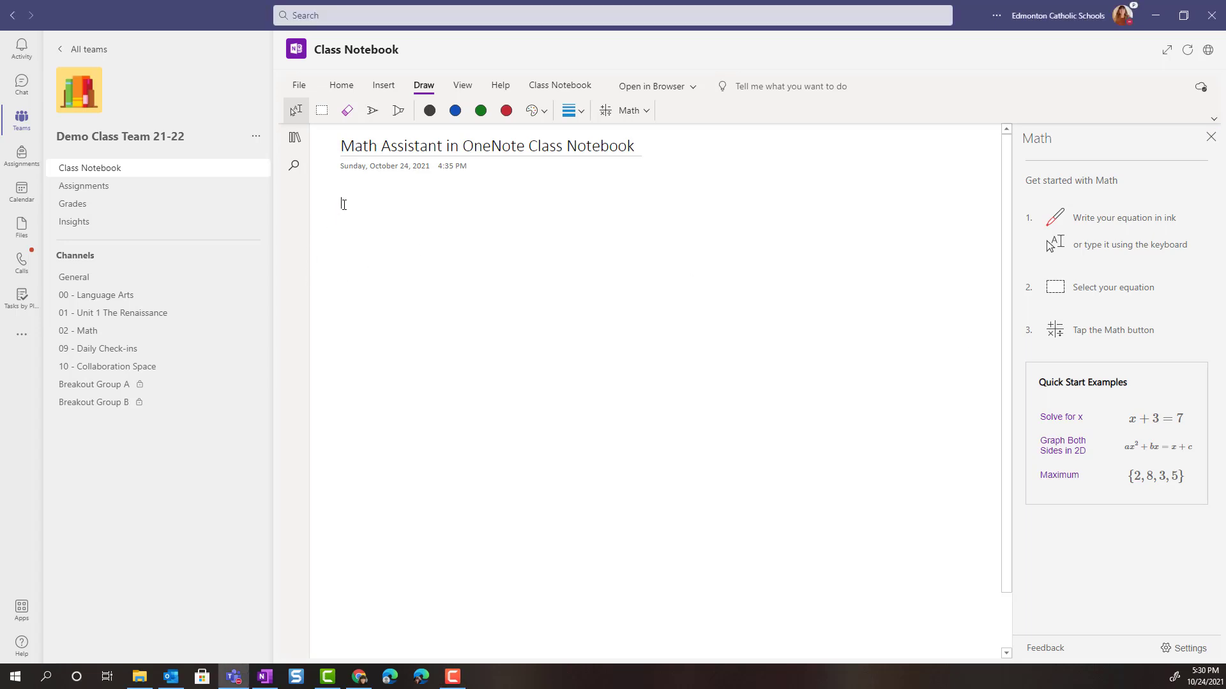
{"action": "type", "text": "2x + 5 = 25"}
{"action": "left_click_drag", "start_coordinate": [338, 203], "coordinate": [385, 203]}
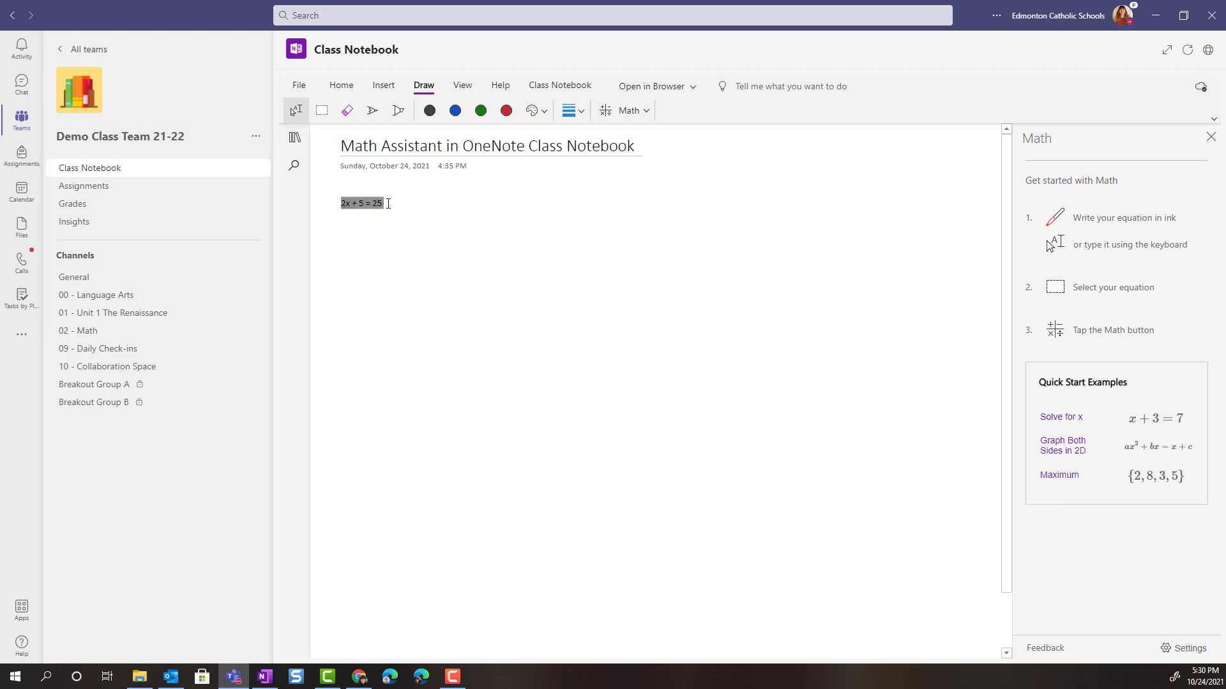
{"action": "left_click", "coordinate": [627, 111]}
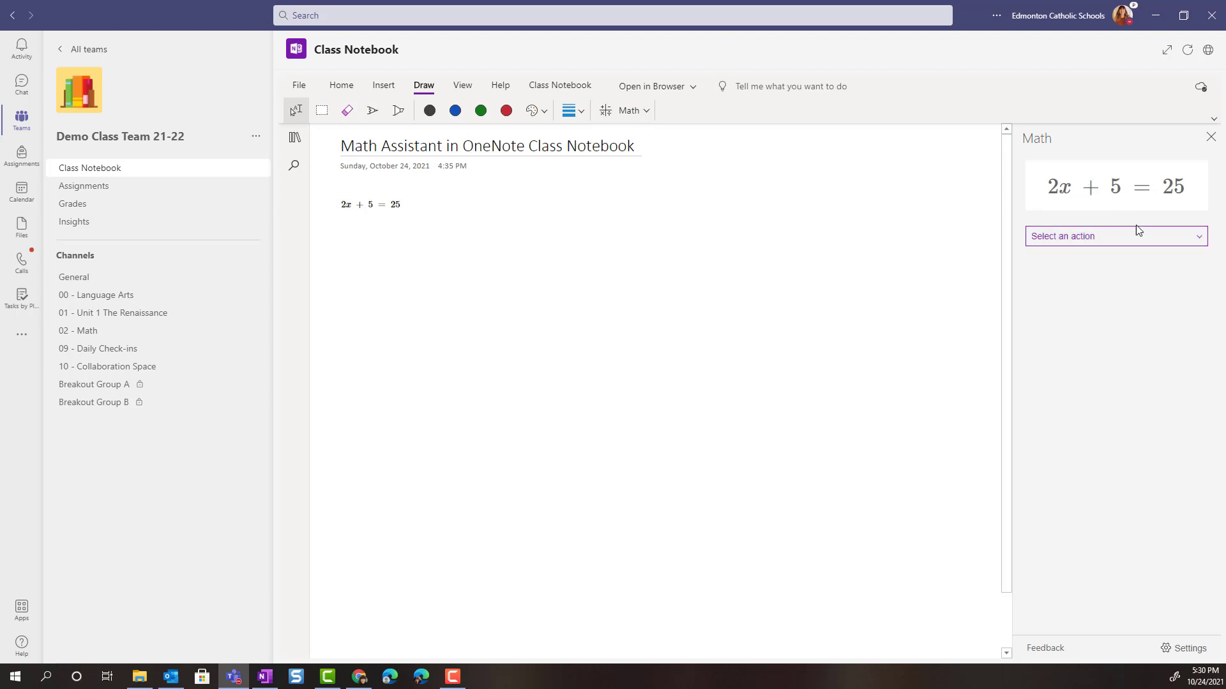
Choose Solve for x, expand the four solving steps, and open them in Immersive Reader.
{"action": "left_click", "coordinate": [1104, 239]}
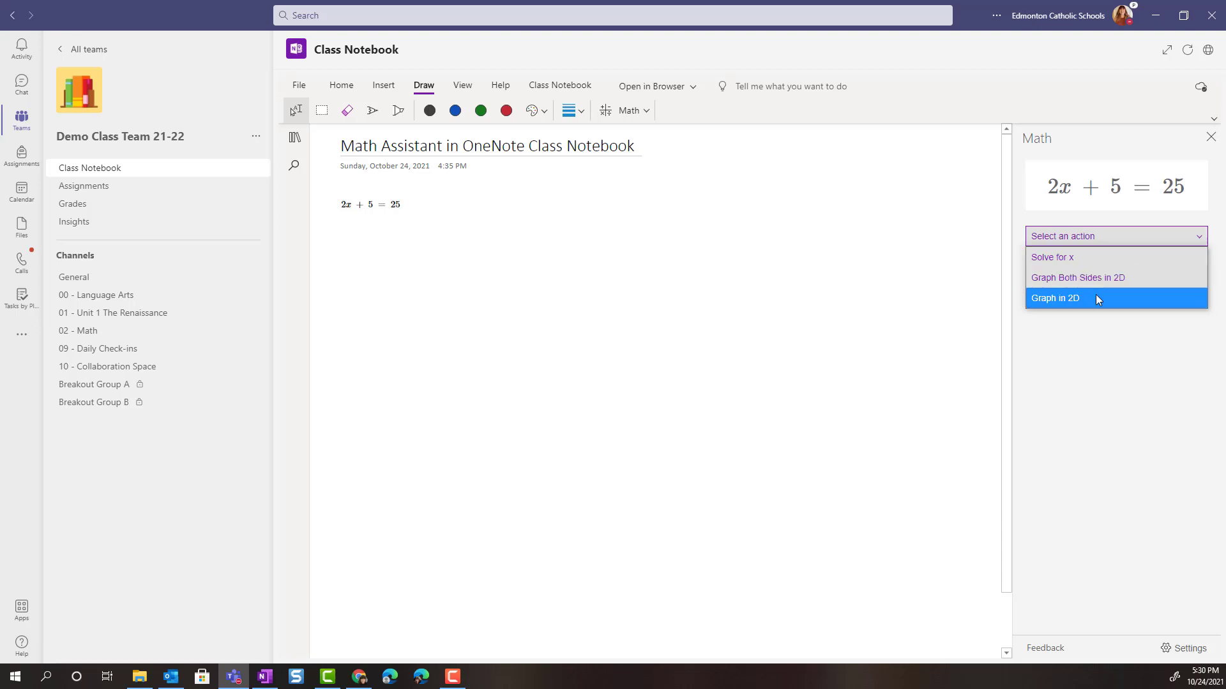
{"action": "left_click", "coordinate": [1091, 261]}
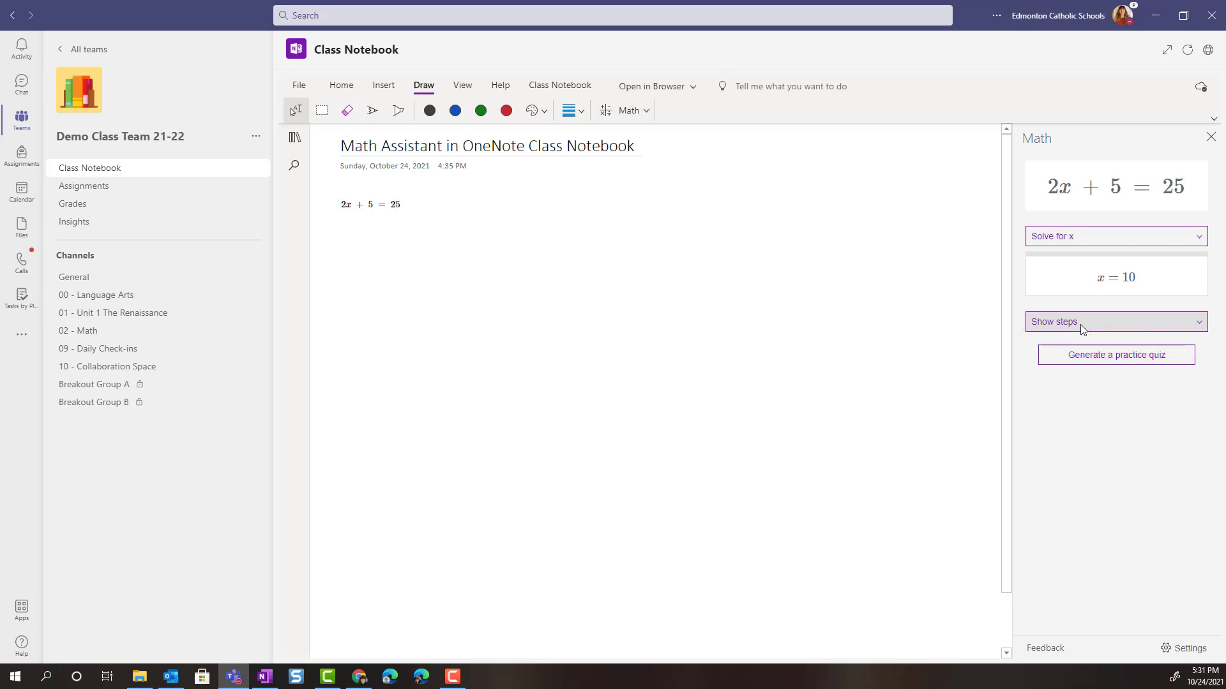
{"action": "left_click", "coordinate": [1080, 325]}
{"action": "left_click", "coordinate": [1087, 345]}
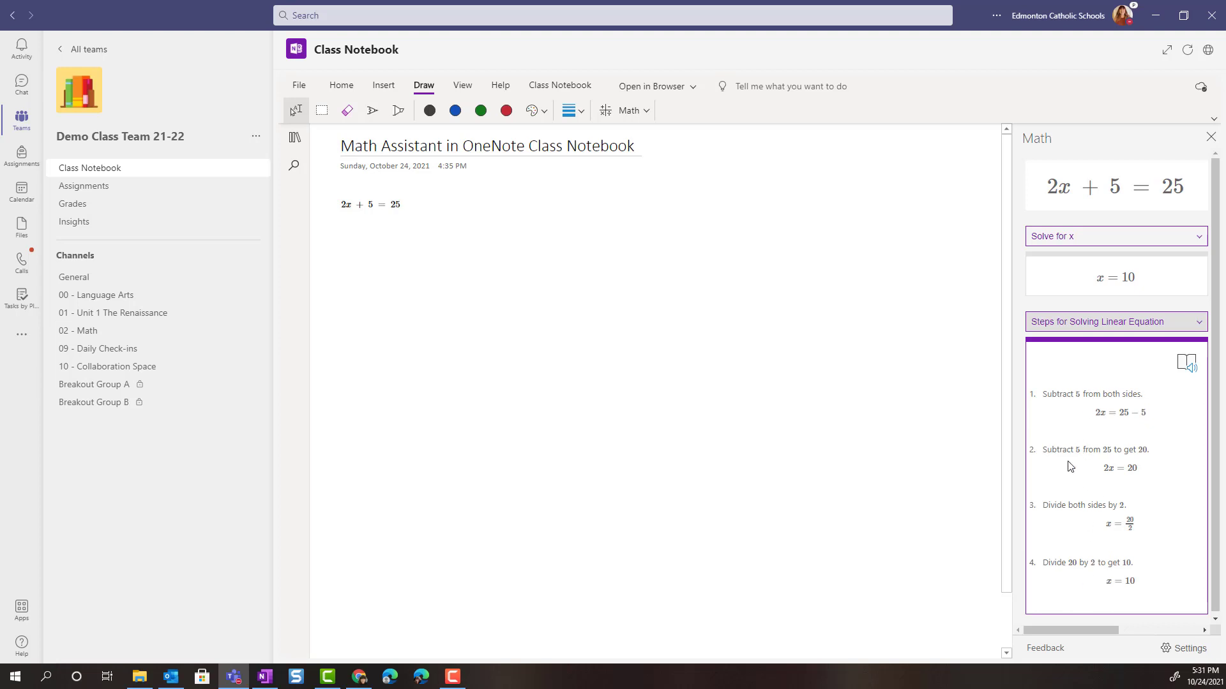
{"action": "left_click", "coordinate": [1187, 368]}
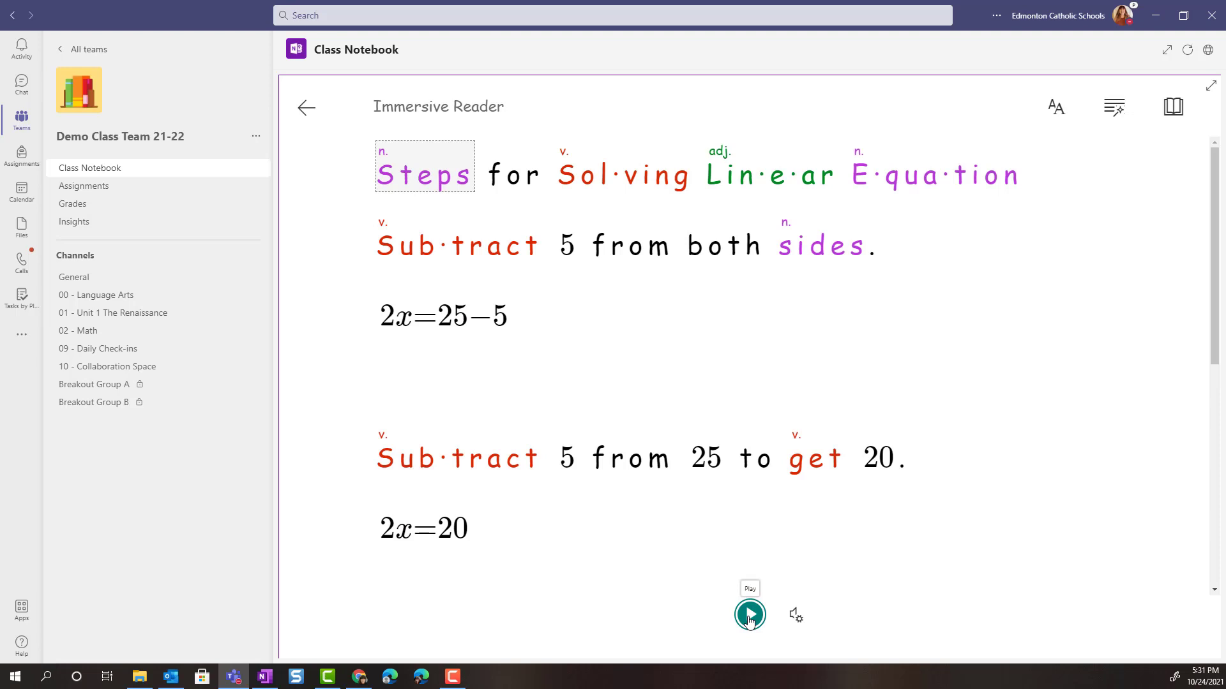
Play and then pause the read-aloud of the steps, and exit Immersive Reader.
{"action": "left_click", "coordinate": [749, 616]}
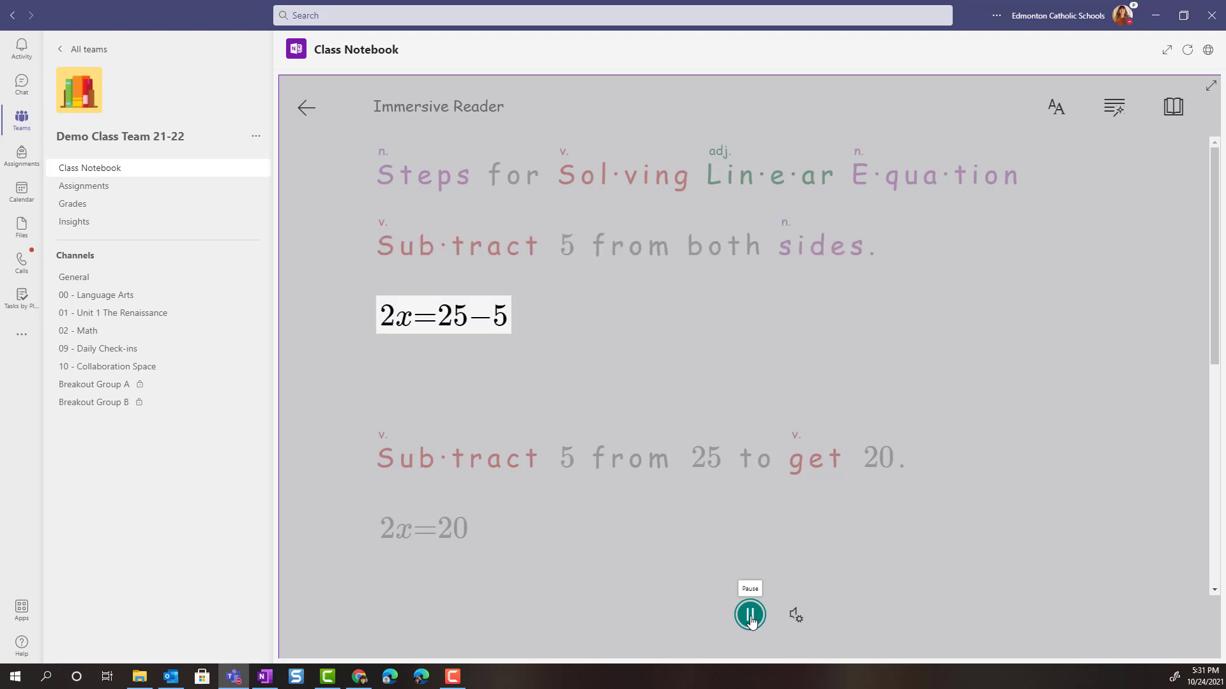
{"action": "left_click", "coordinate": [751, 620]}
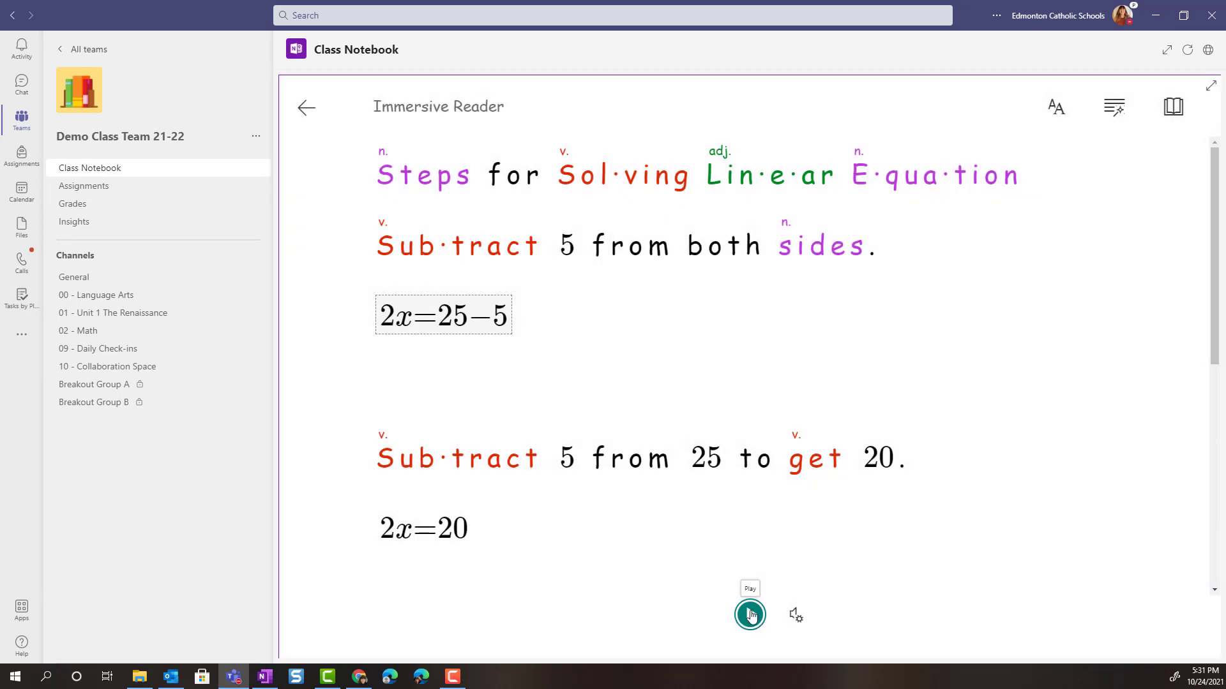
{"action": "left_click", "coordinate": [306, 108]}
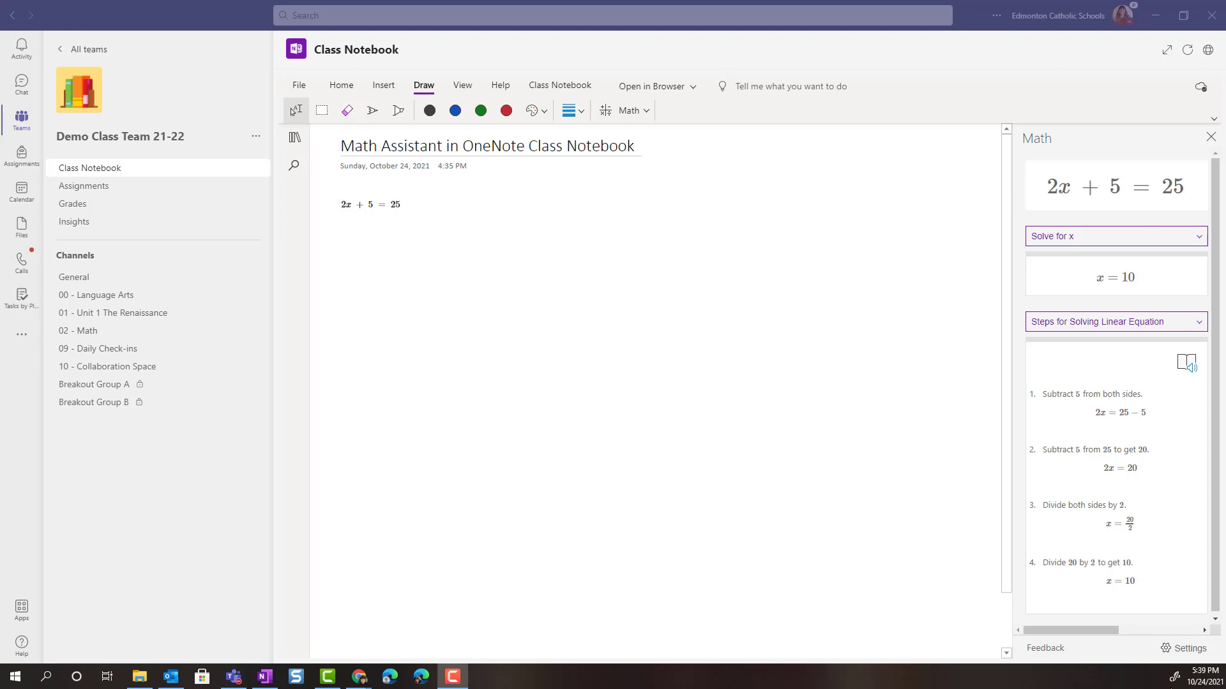
Scroll the Math pane right to reveal Generate a practice quiz, then switch to the browser.
{"action": "left_click_drag", "start_coordinate": [1043, 631], "coordinate": [1124, 637]}
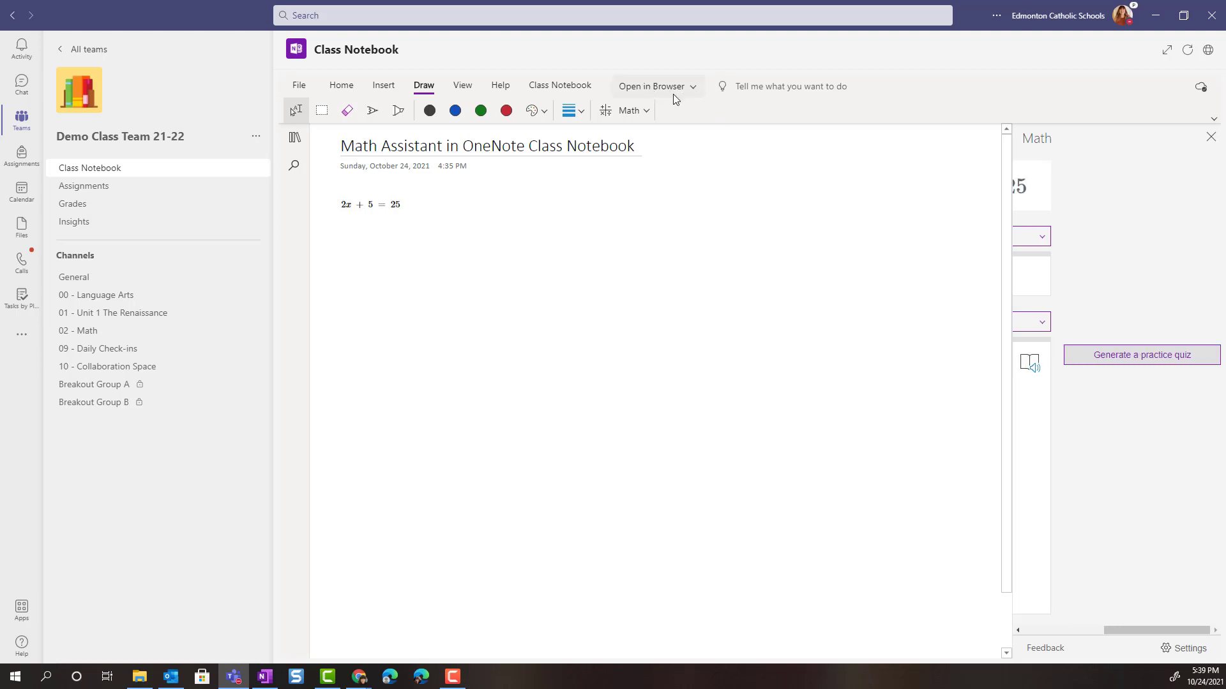
{"action": "left_click", "coordinate": [359, 675]}
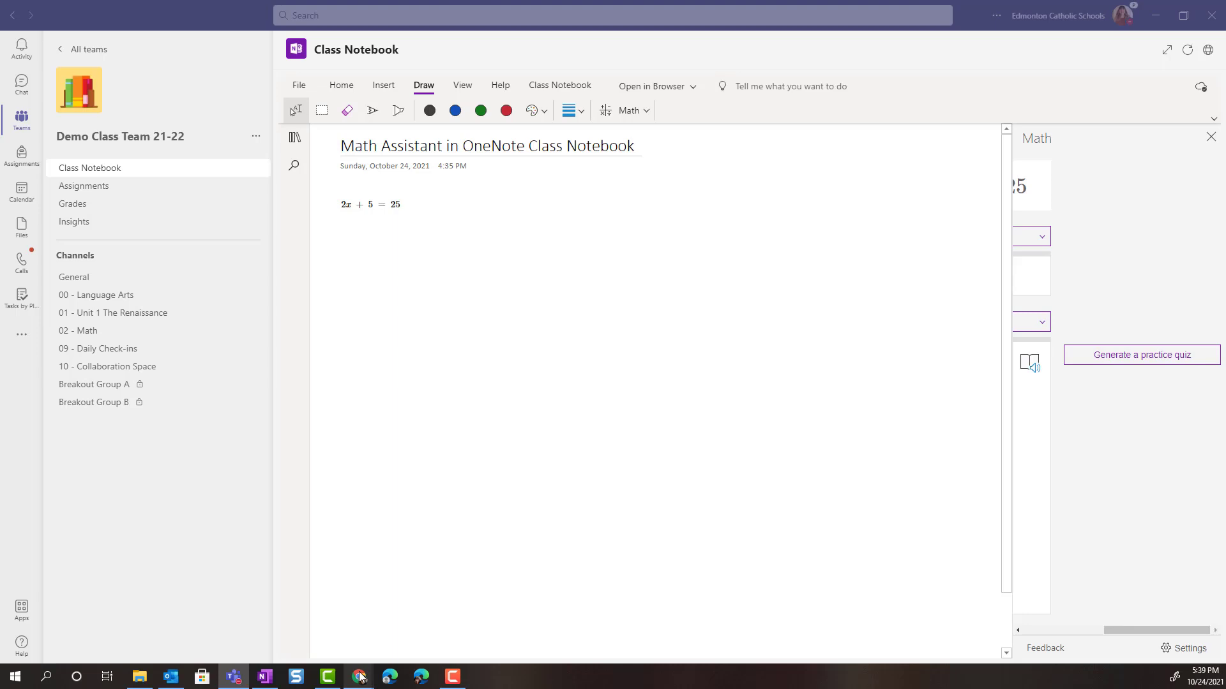
In the web notebook, send 2x + 5 = 25 to Math, pick Solve for x, and request a practice quiz.
{"action": "left_click", "coordinate": [398, 643]}
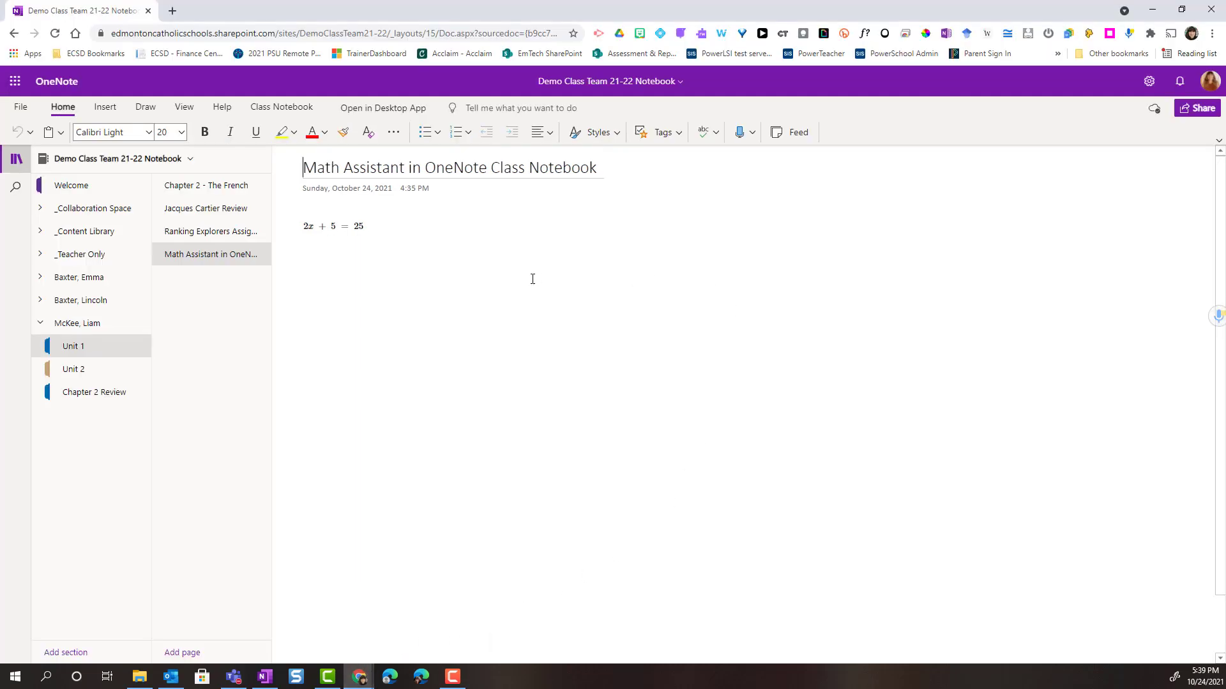
{"action": "left_click_drag", "start_coordinate": [369, 226], "coordinate": [296, 225]}
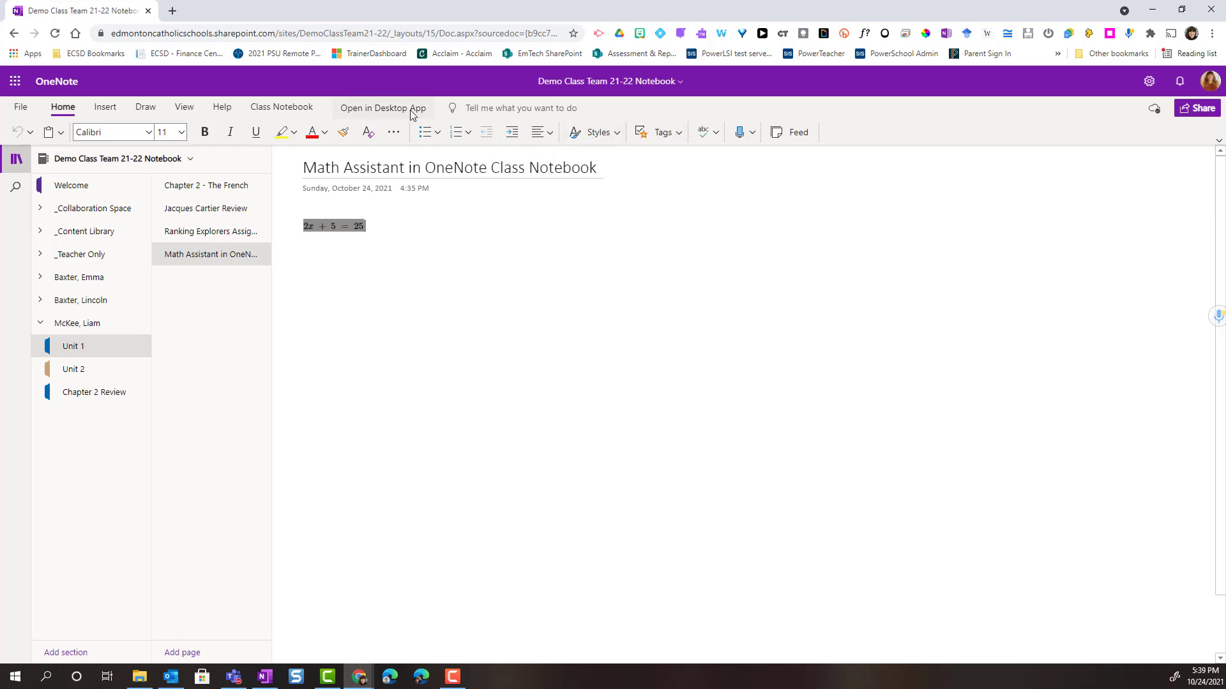
{"action": "left_click", "coordinate": [145, 107]}
{"action": "left_click", "coordinate": [350, 132]}
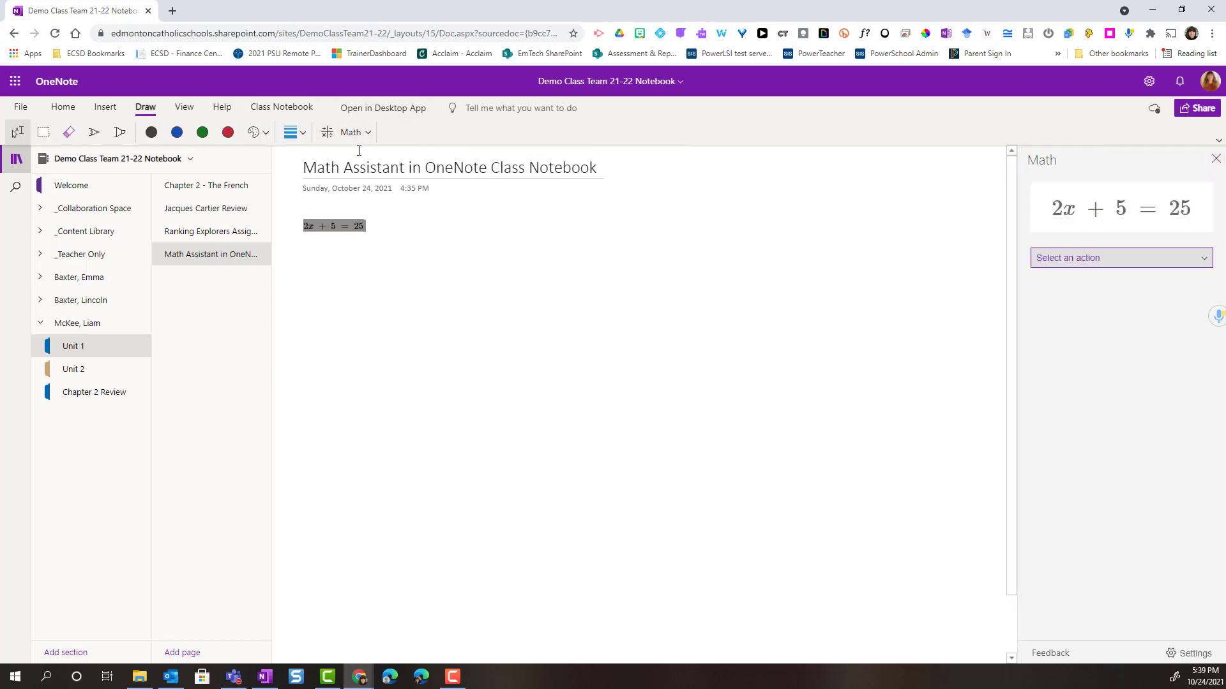
{"action": "left_click", "coordinate": [1076, 259]}
{"action": "left_click", "coordinate": [1077, 279]}
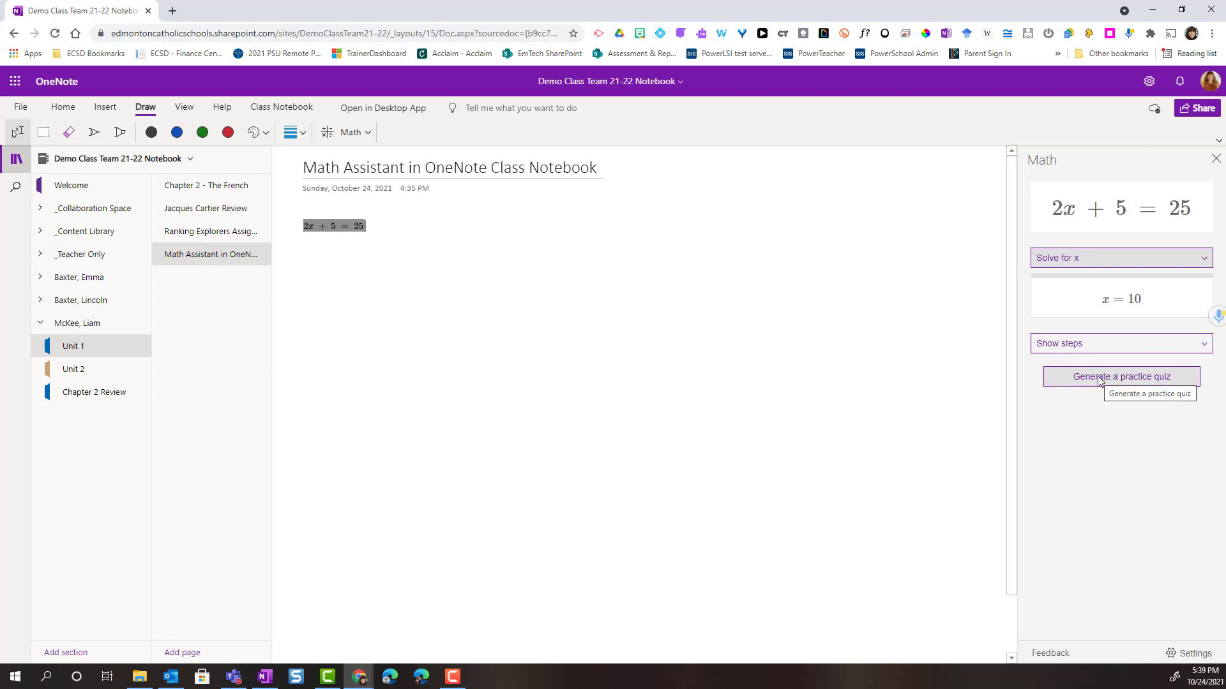
{"action": "left_click", "coordinate": [1099, 378]}
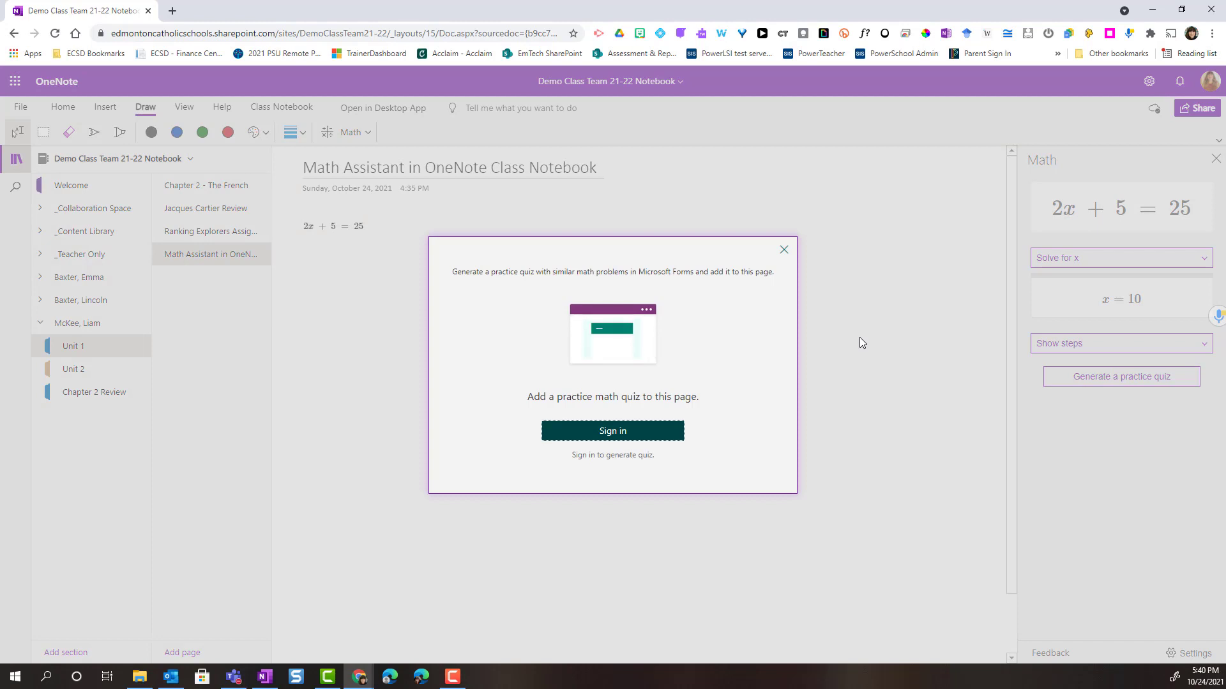
Sign in, set the quiz to 5 questions, and generate it.
{"action": "left_click", "coordinate": [600, 429]}
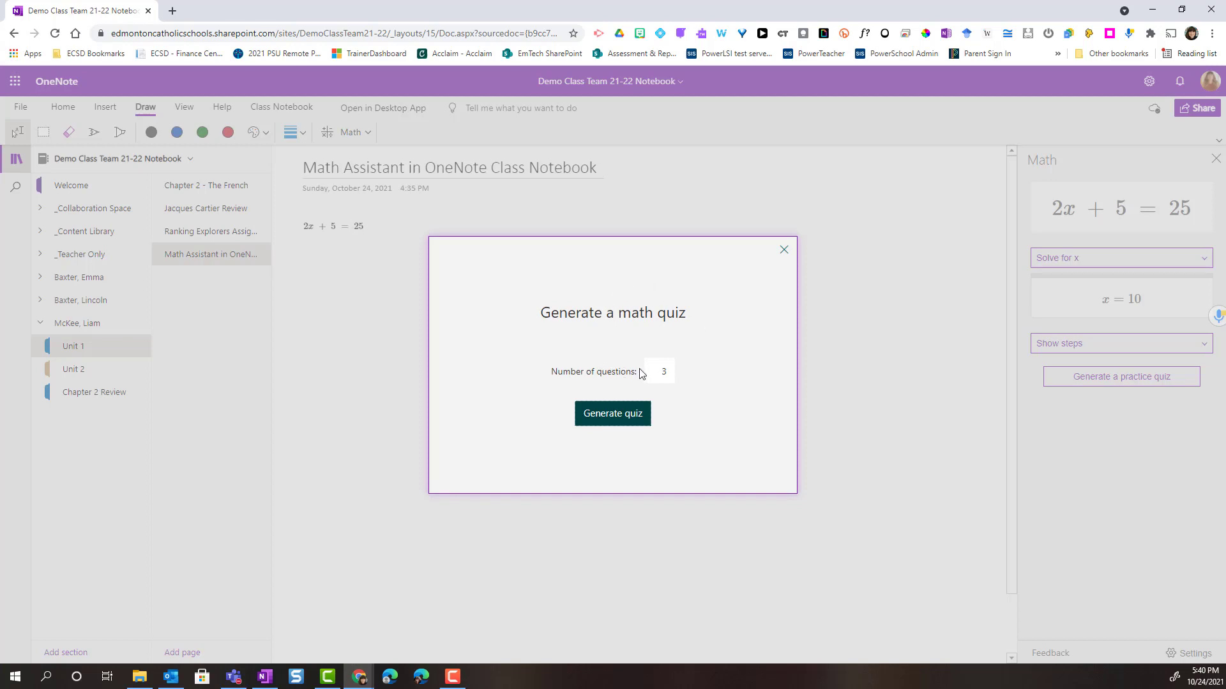
{"action": "double_click", "coordinate": [663, 371]}
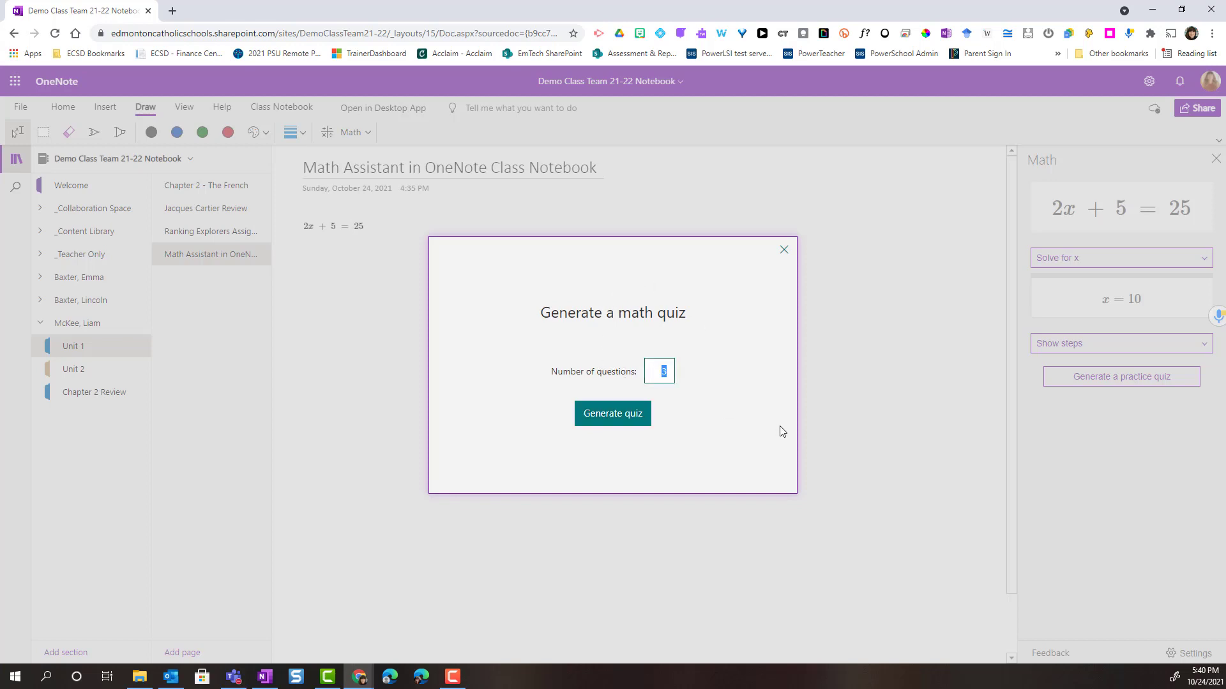
{"action": "type", "text": "5"}
{"action": "left_click", "coordinate": [622, 416]}
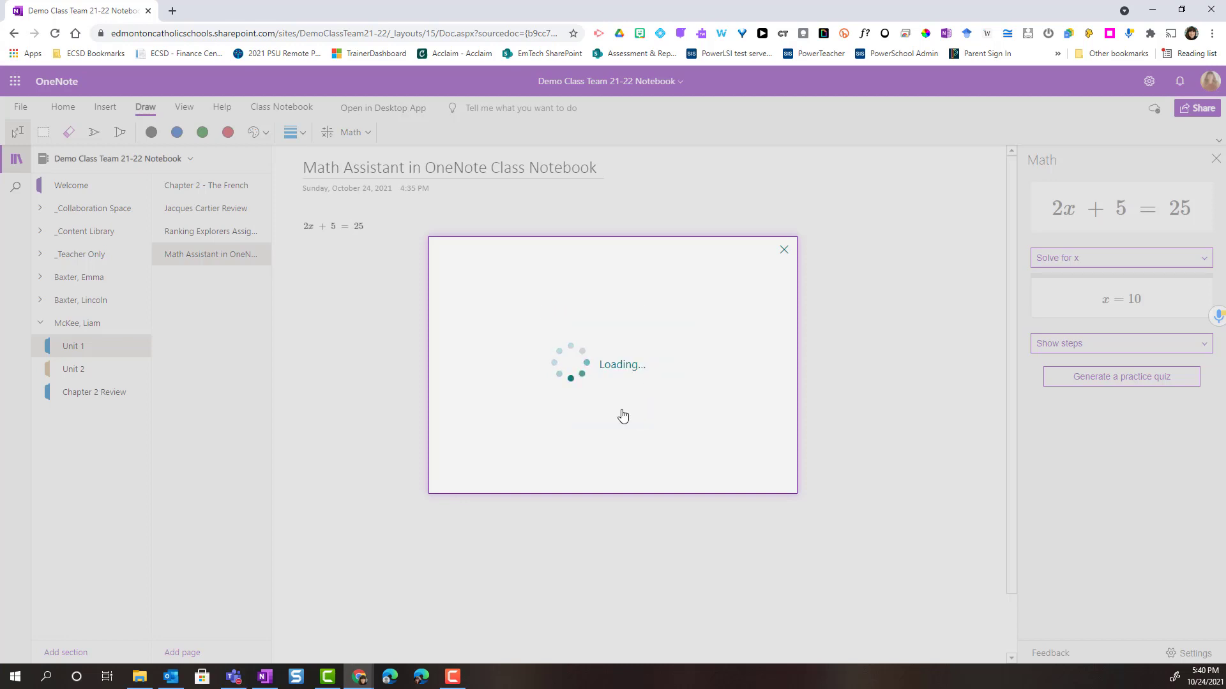